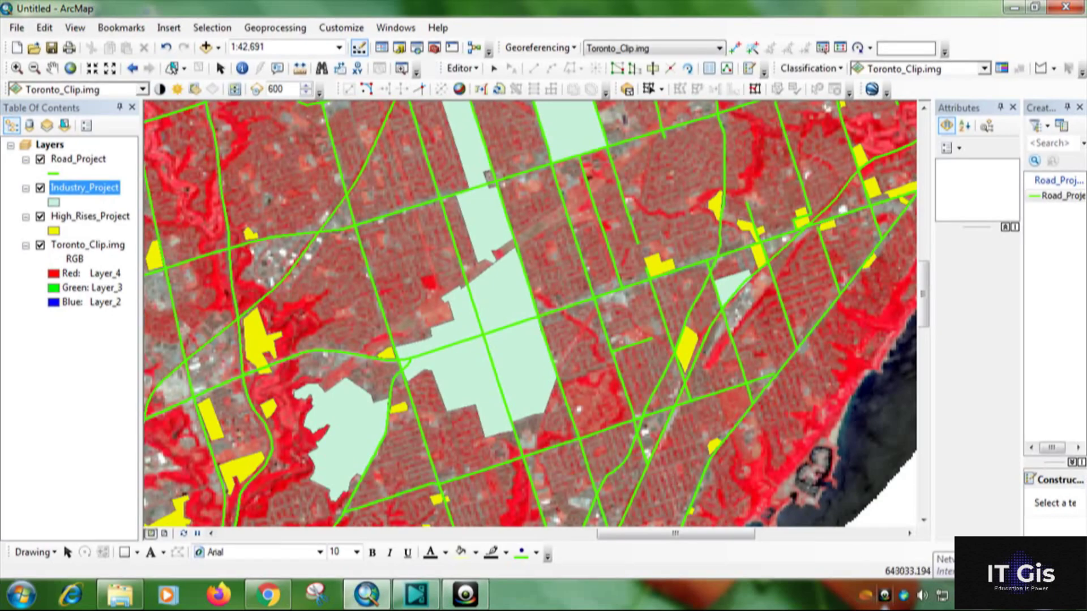
{"action": "scroll", "coordinate": [488, 304], "scroll_direction": "up", "scroll_amount": 2}
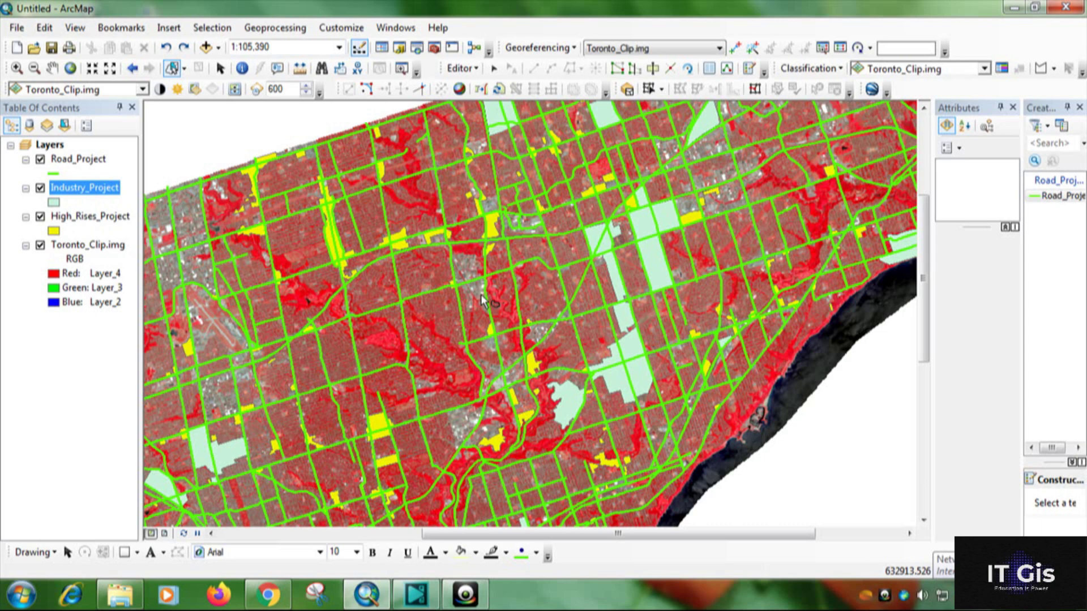
Zoom in on the eastern industrial area, zoom back out to the whole city, and pan to centre it.
{"action": "key", "text": "z"}
{"action": "left_click_drag", "start_coordinate": [716, 446], "coordinate": [735, 472]}
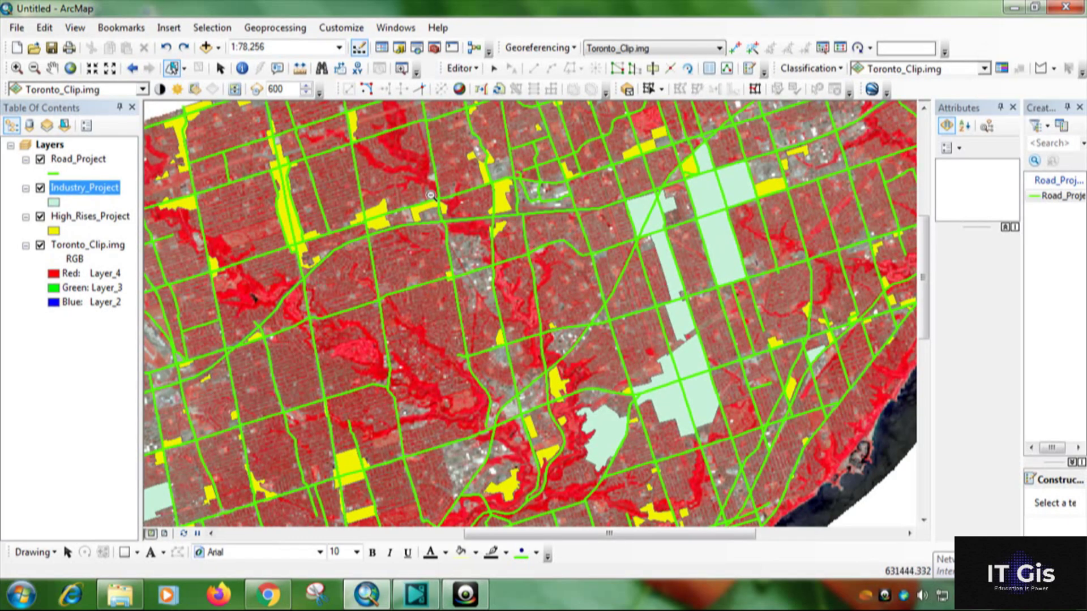
{"action": "left_click_drag", "start_coordinate": [430, 195], "coordinate": [746, 447]}
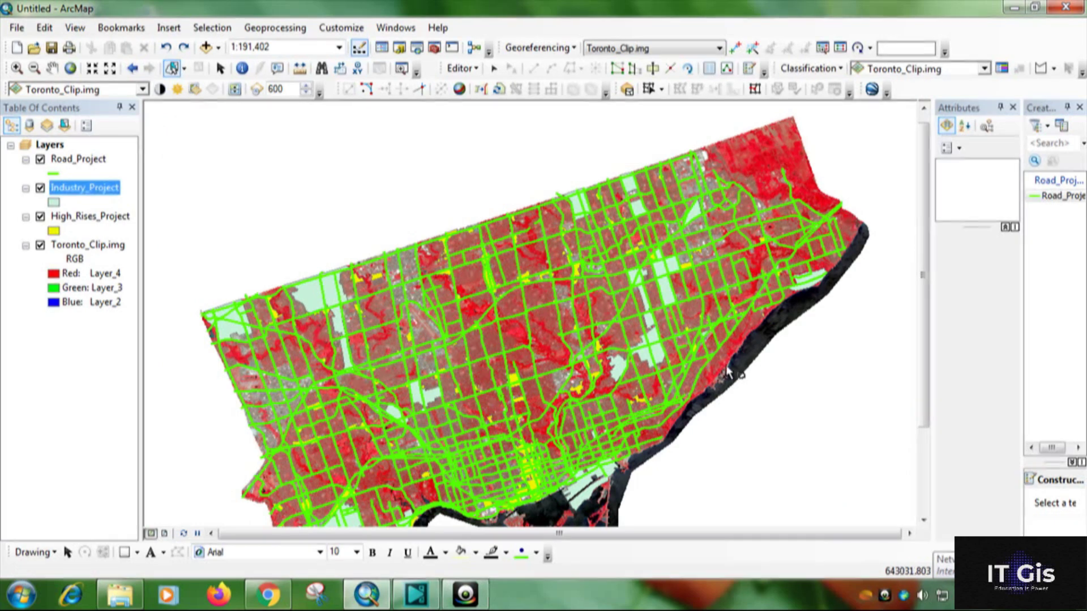
{"action": "key", "text": "c"}
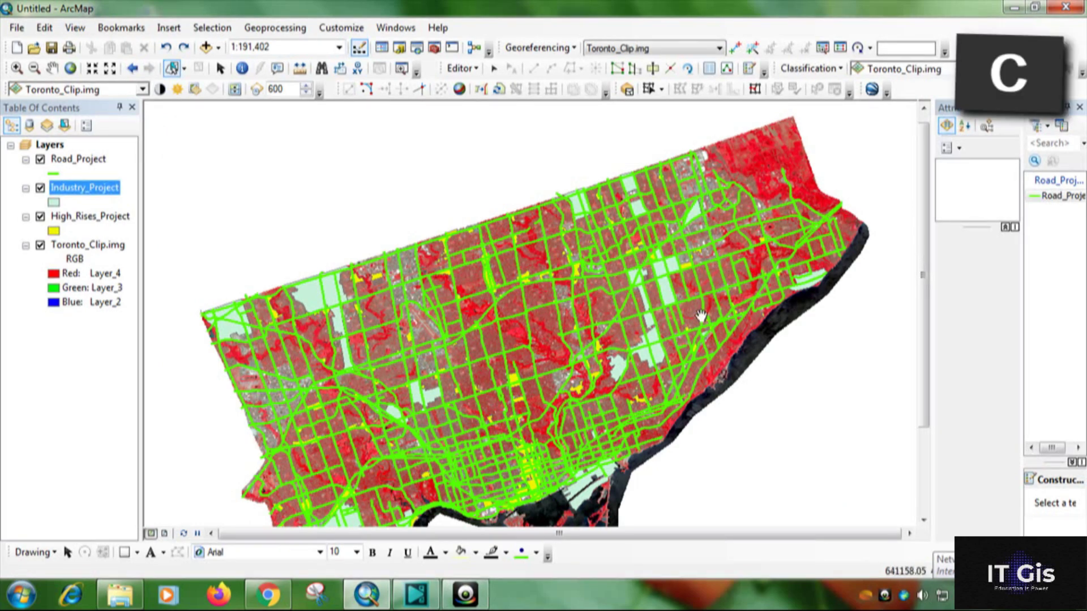
{"action": "mouse_move", "coordinate": [610, 322]}
{"action": "left_mouse_down"}
{"action": "mouse_move", "coordinate": [682, 280]}
{"action": "mouse_move", "coordinate": [707, 213]}
{"action": "mouse_move", "coordinate": [646, 308]}
{"action": "left_mouse_up"}
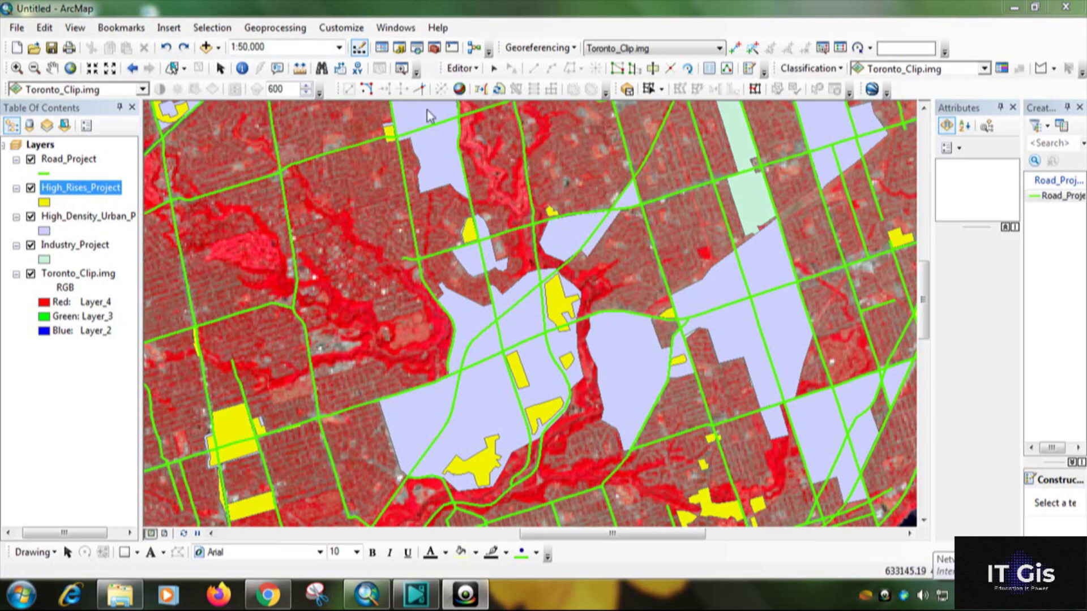
Bring up Customize Mode from the Customize menu and move the dialog higher on screen.
{"action": "left_click", "coordinate": [352, 31]}
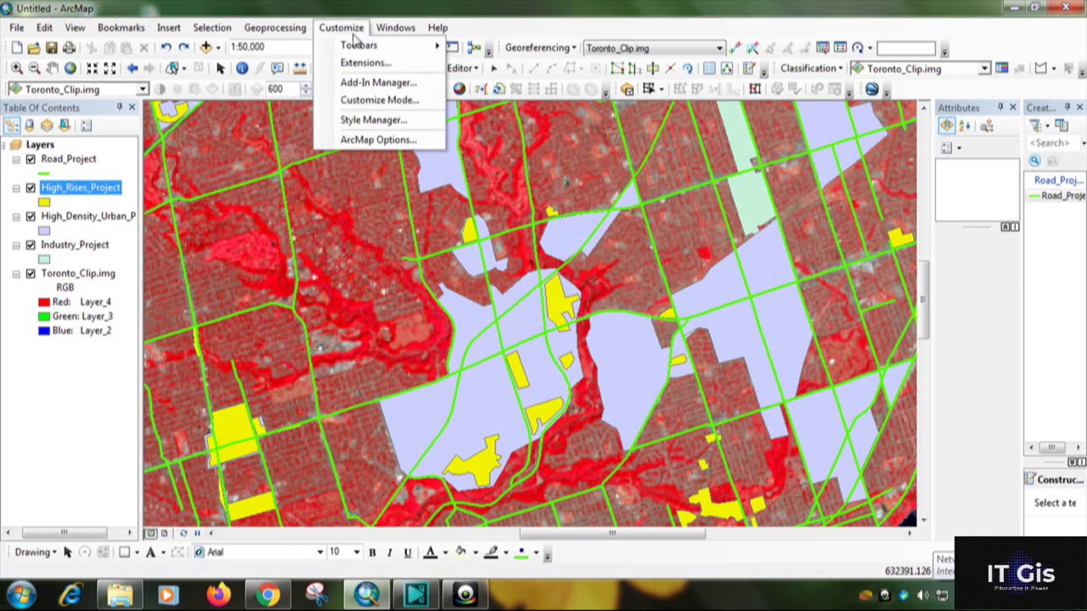
{"action": "left_click", "coordinate": [376, 99]}
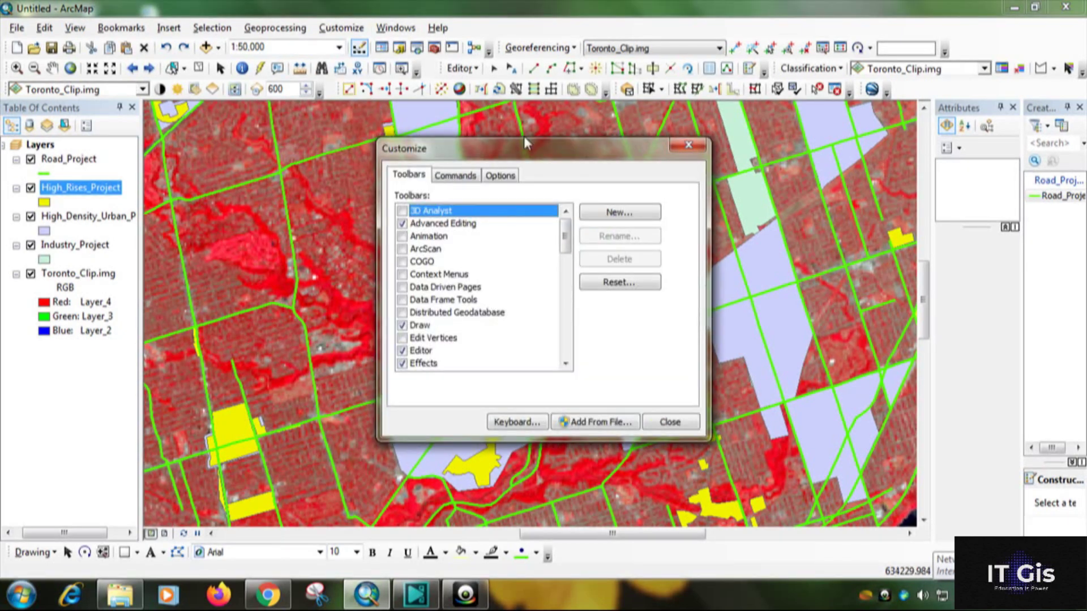
{"action": "left_click", "coordinate": [694, 144]}
{"action": "left_click_drag", "start_coordinate": [604, 146], "coordinate": [605, 60]}
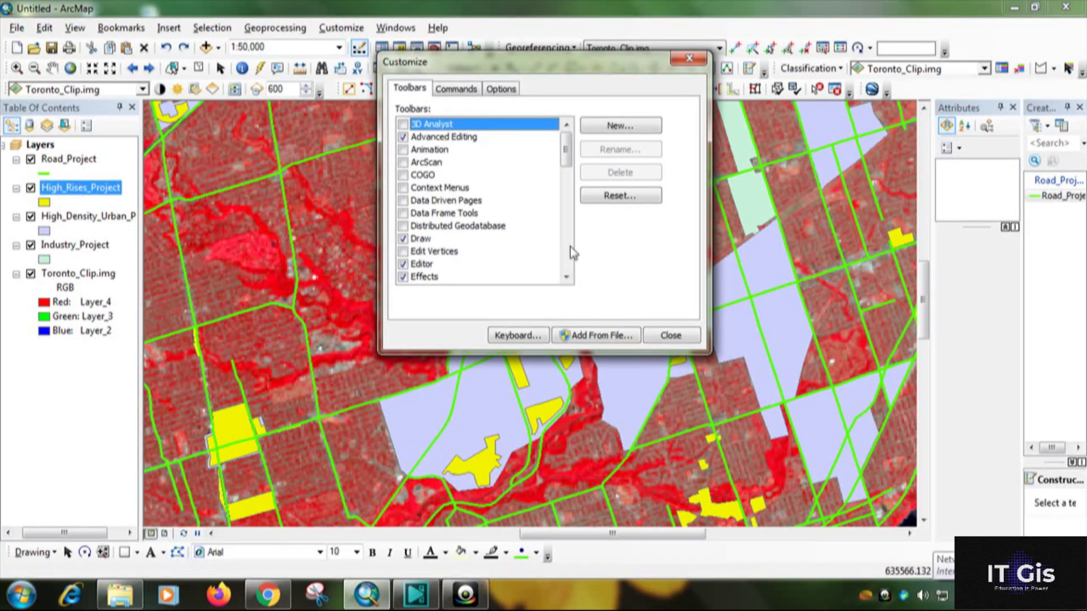
Assign Ctrl+D to the Select by Lasso command in Customize Keyboard, then close it.
{"action": "left_click", "coordinate": [524, 335]}
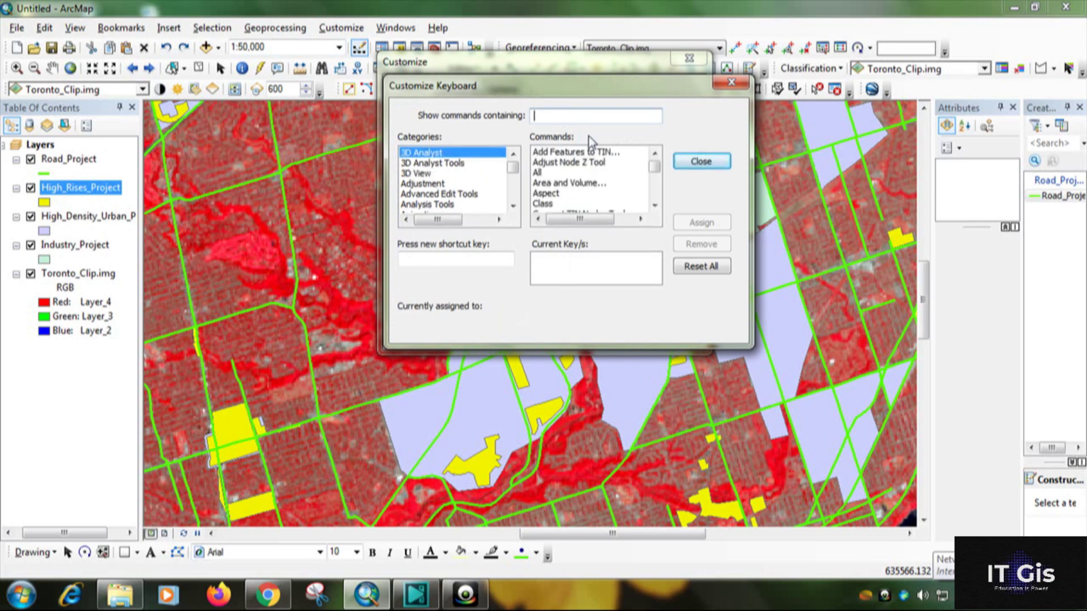
{"action": "type", "text": "s"}
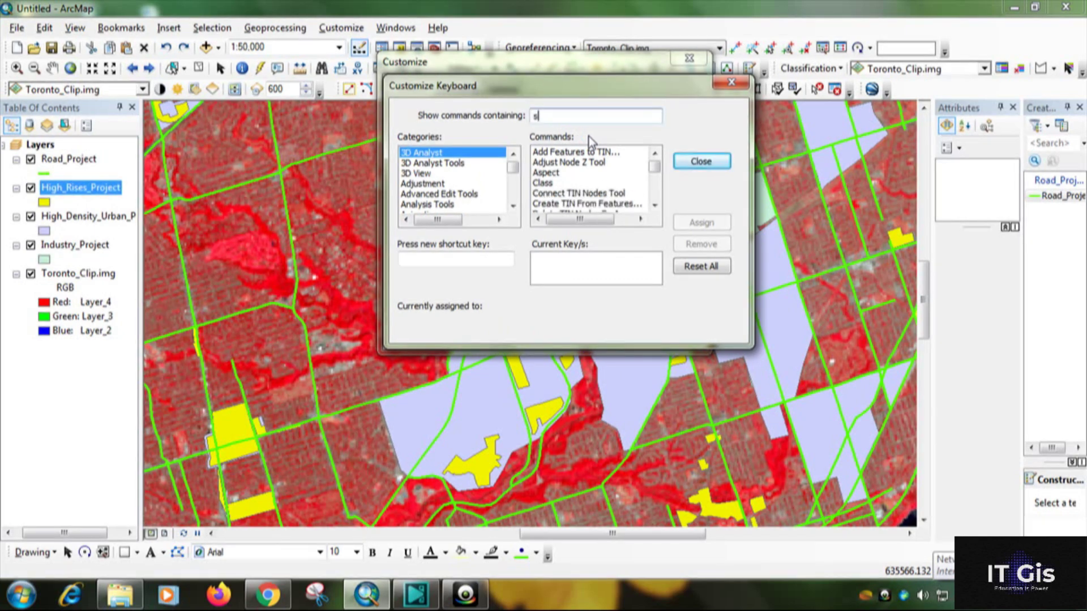
{"action": "type", "text": "el"}
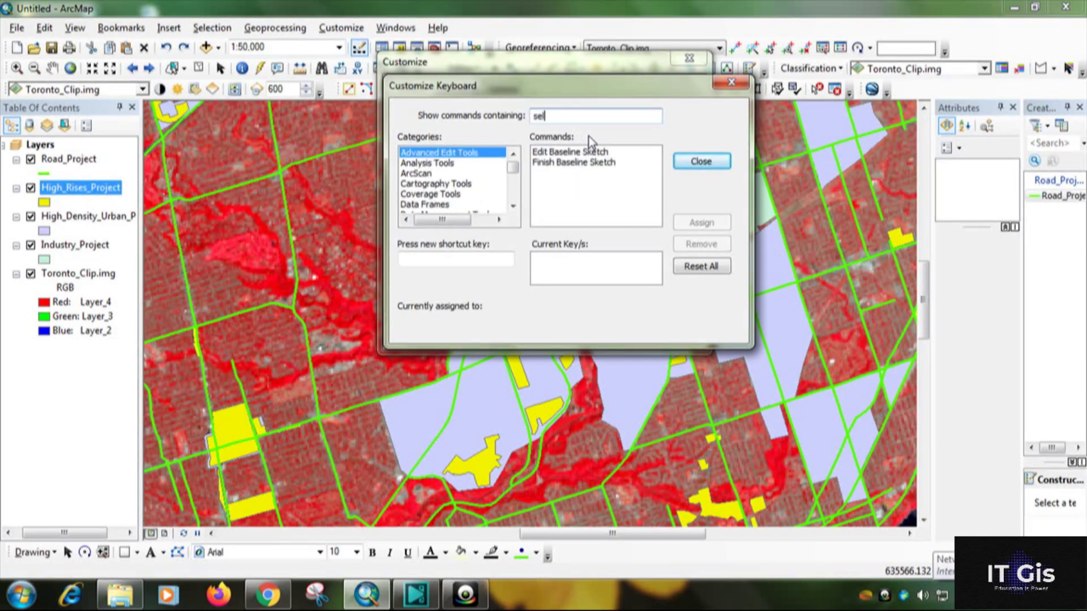
{"action": "type", "text": "ect b"}
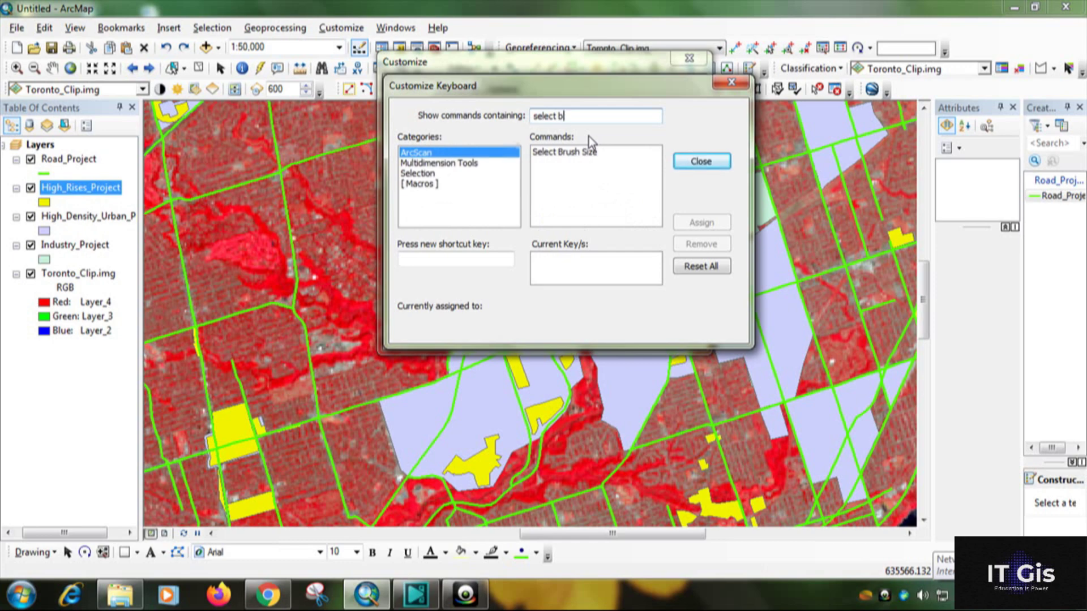
{"action": "type", "text": "y lass"}
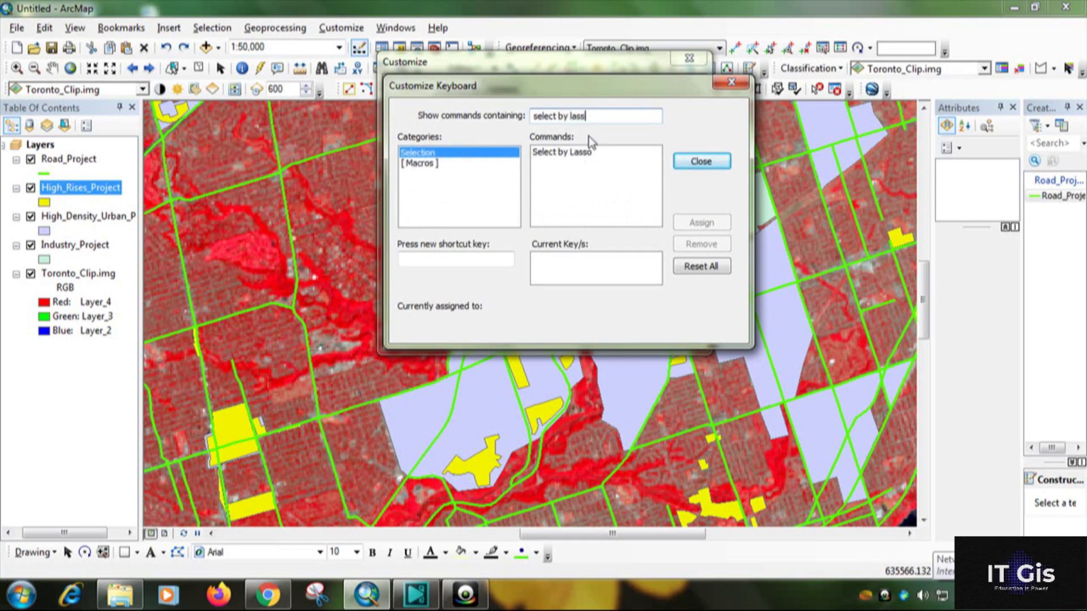
{"action": "left_click", "coordinate": [586, 156]}
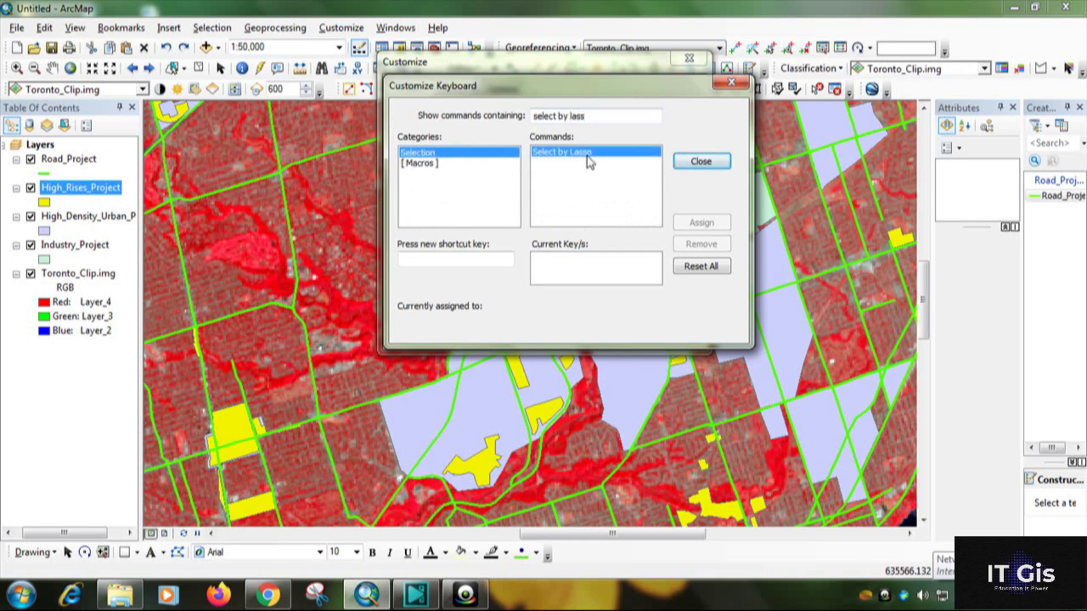
{"action": "left_click", "coordinate": [450, 260]}
{"action": "key", "text": "ctrl+d"}
{"action": "type", "text": "Ctrl+D"}
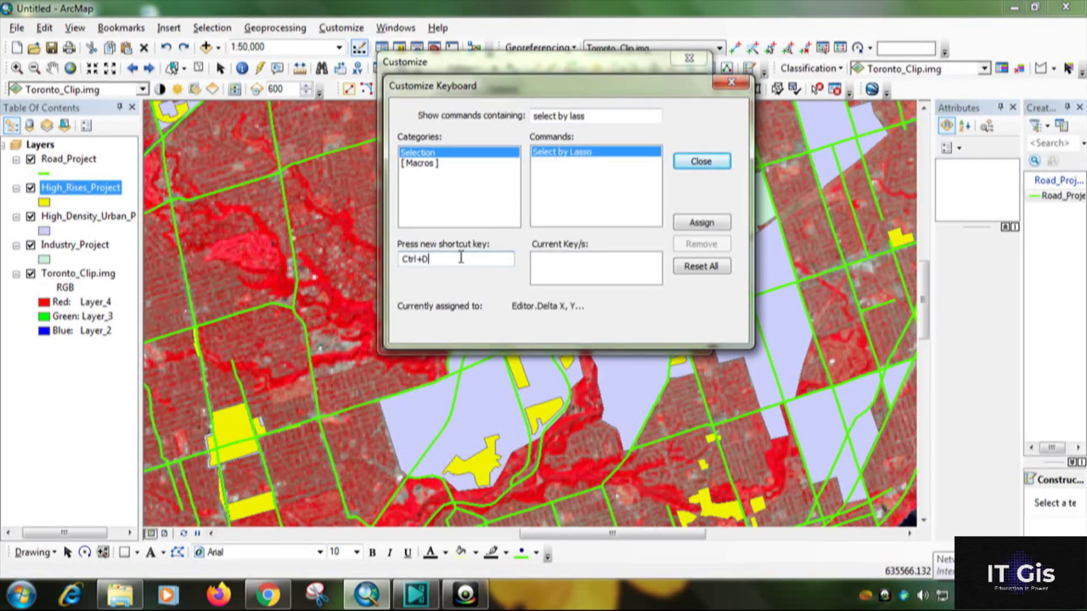
{"action": "left_click", "coordinate": [710, 226]}
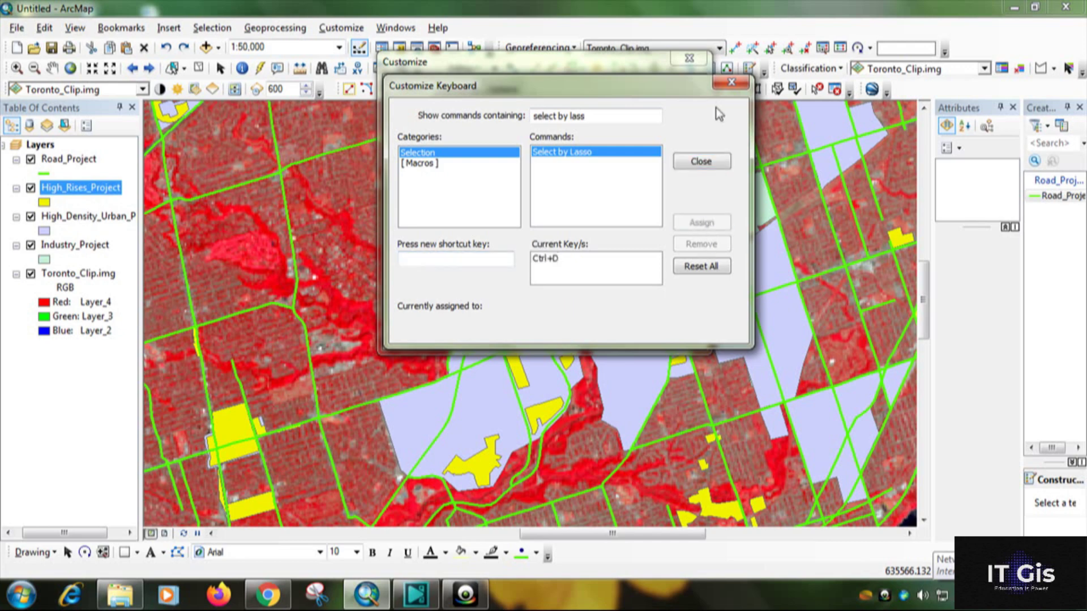
{"action": "left_click", "coordinate": [701, 161]}
Close Customize, select a road and the light-green industry polygon, then clear the selection.
{"action": "left_click", "coordinate": [674, 335]}
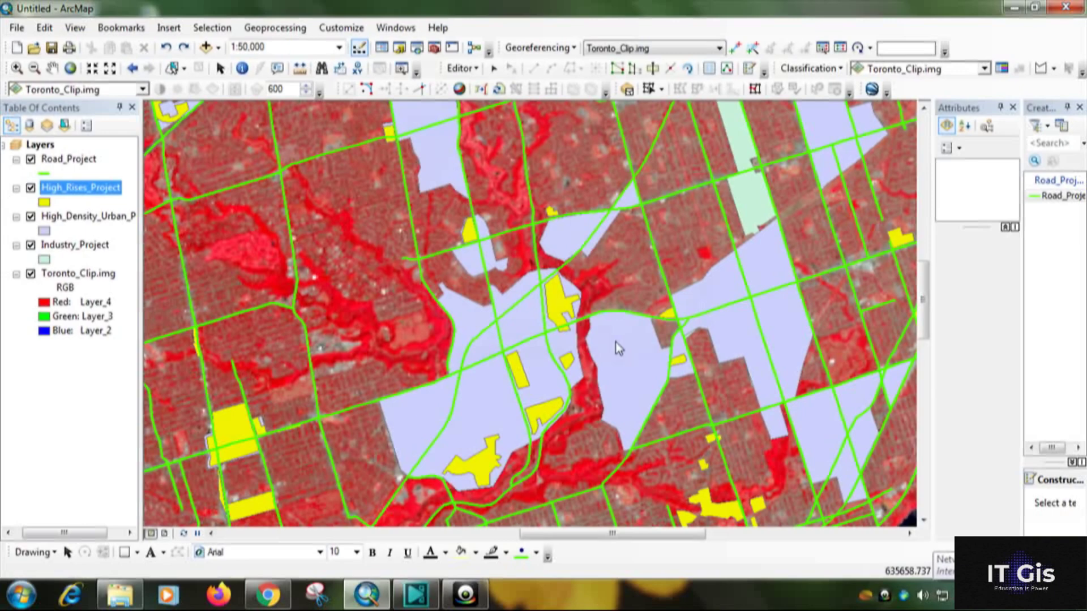
{"action": "left_click_drag", "start_coordinate": [617, 280], "coordinate": [541, 309]}
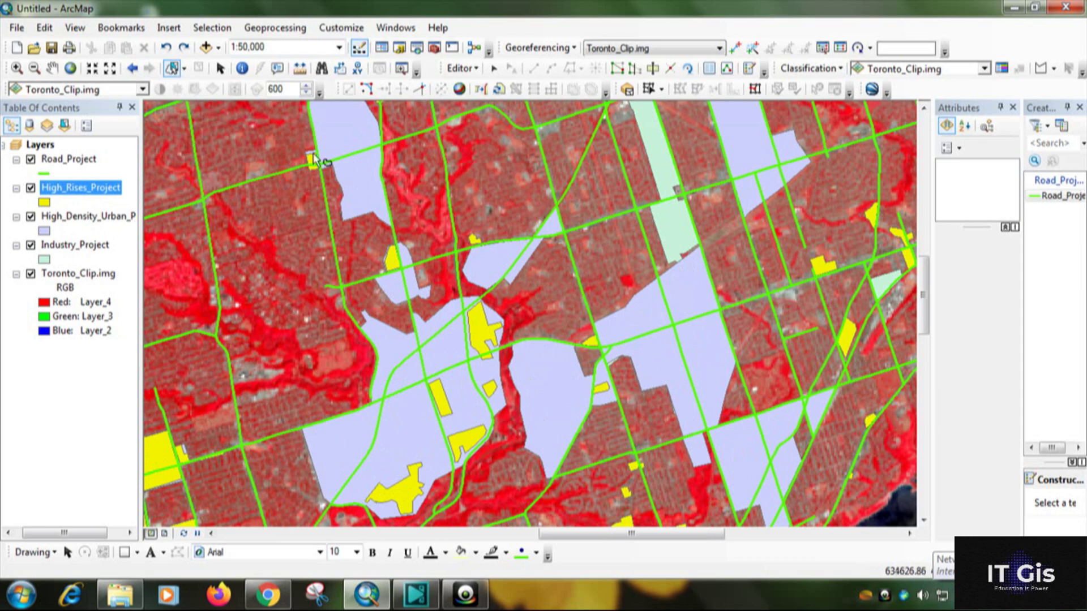
{"action": "left_click", "coordinate": [172, 68]}
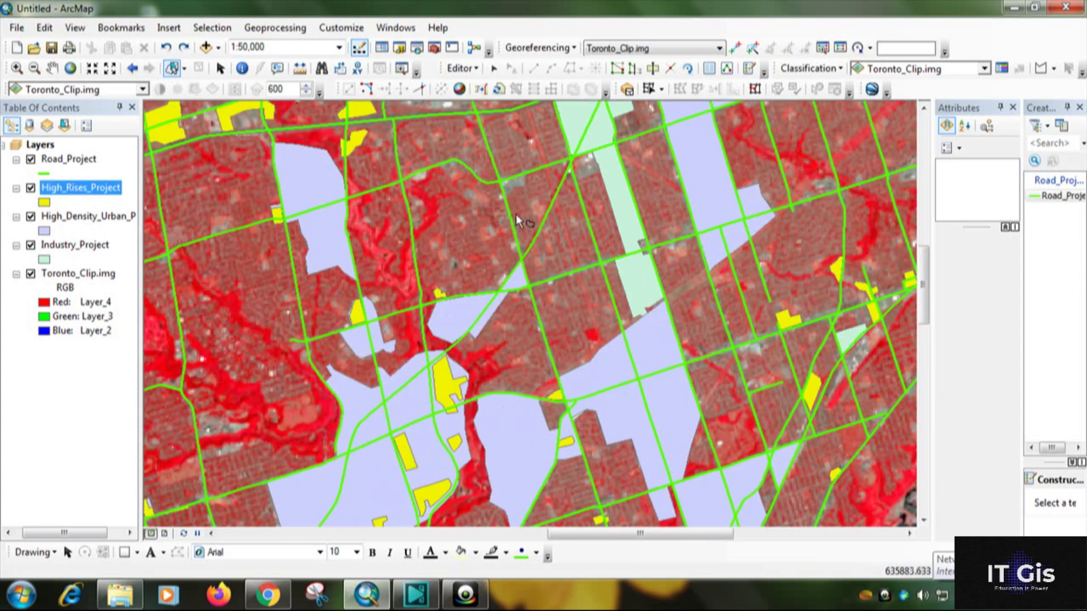
{"action": "left_click_drag", "start_coordinate": [513, 231], "coordinate": [536, 210]}
{"action": "left_click", "coordinate": [633, 212]}
{"action": "left_click", "coordinate": [664, 204]}
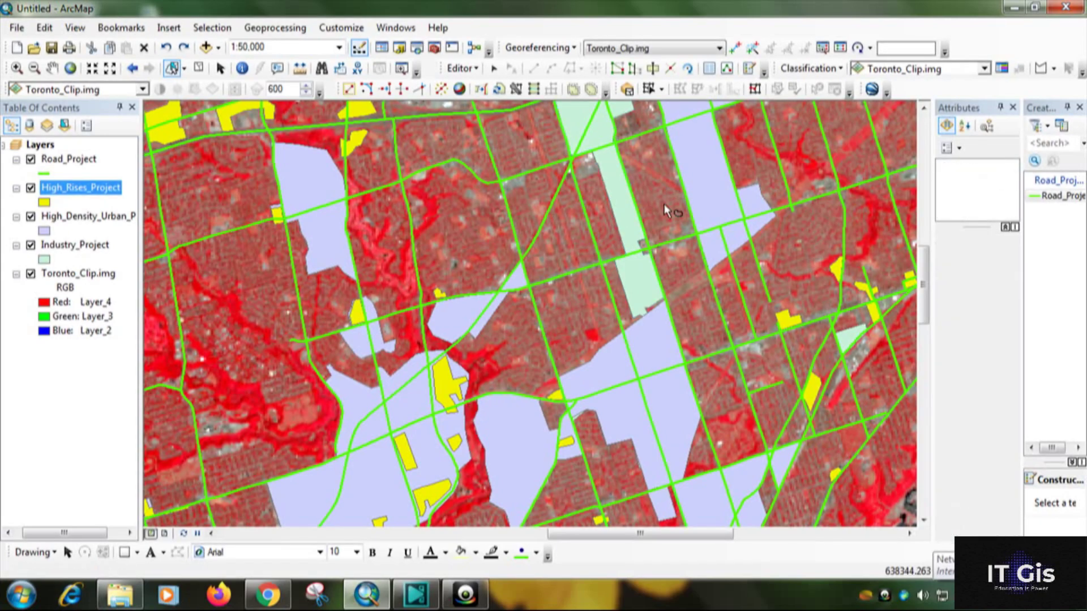
Reopen Customize Mode and its Keyboard shortcut settings.
{"action": "double_click", "coordinate": [933, 90]}
{"action": "left_click", "coordinate": [515, 418]}
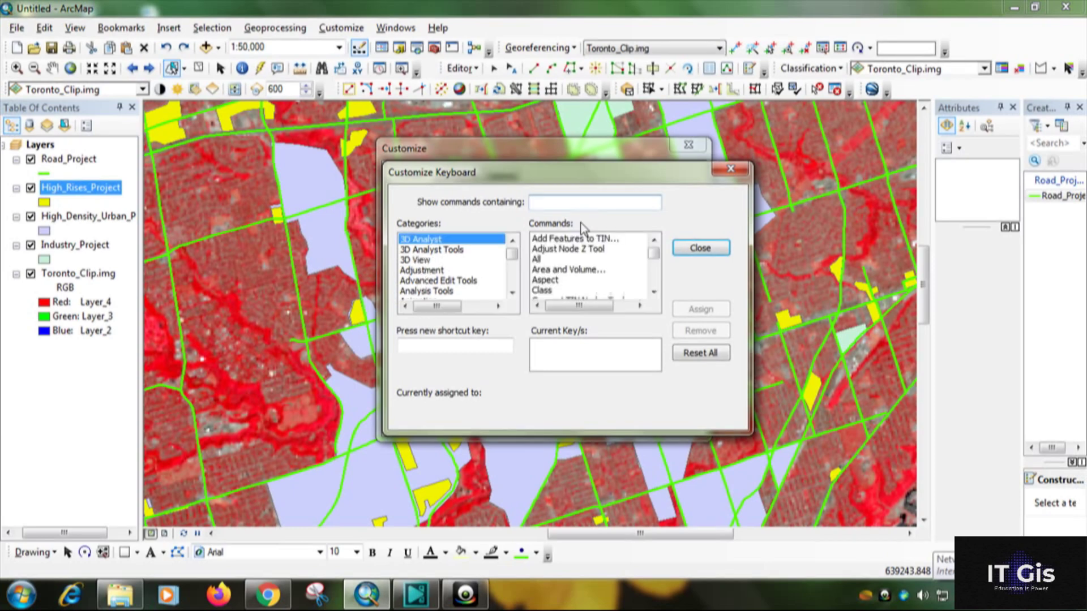
{"action": "type", "text": "res"}
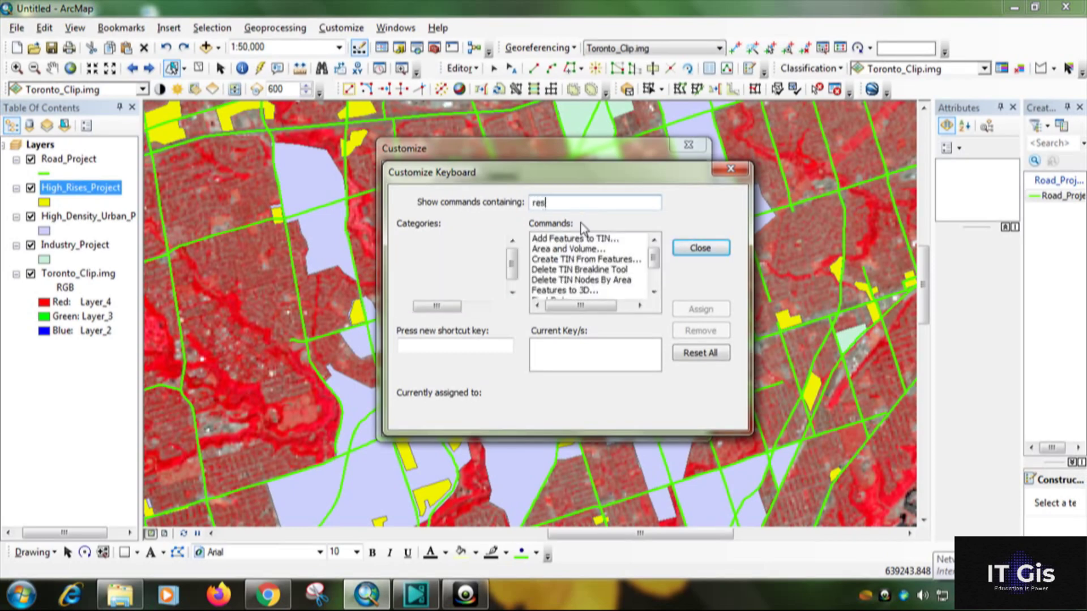
{"action": "type", "text": "hape"}
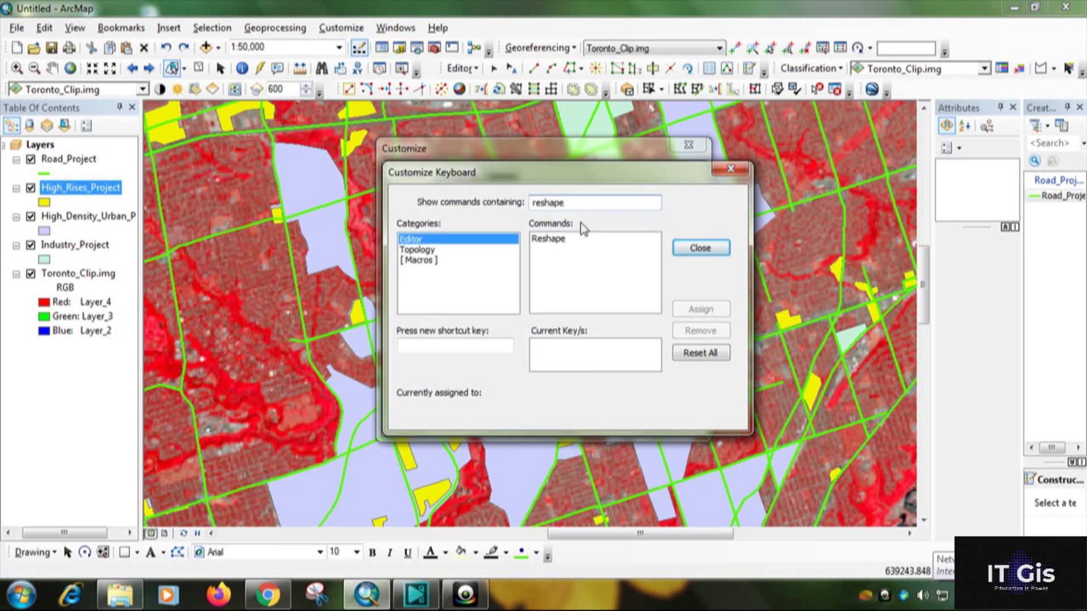
Assign Ctrl+Q to the Reshape command and select the search text for the next lookup.
{"action": "left_click", "coordinate": [548, 239]}
{"action": "left_click", "coordinate": [476, 345]}
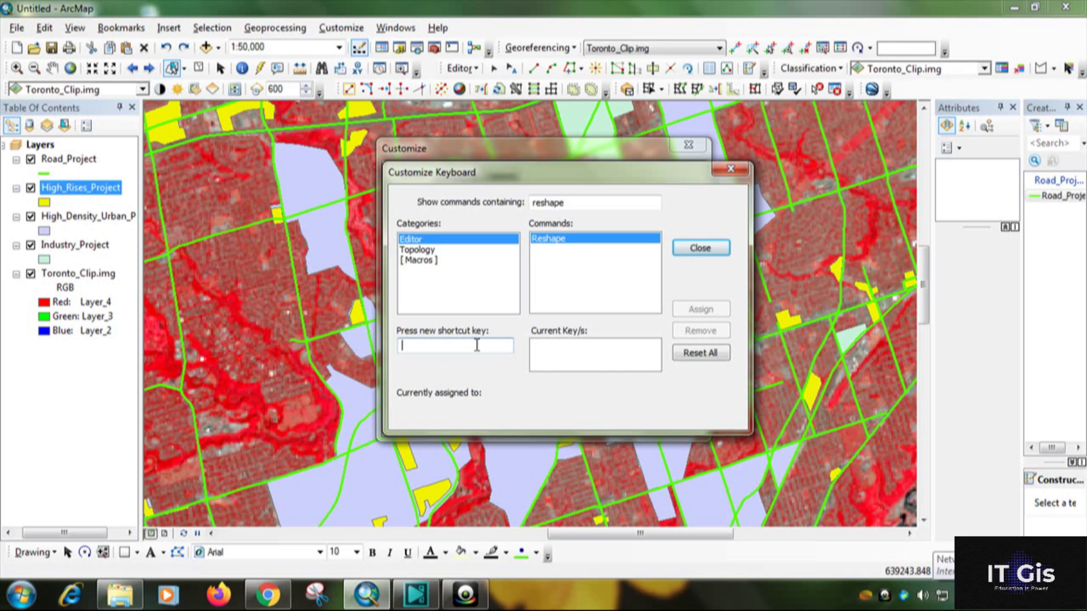
{"action": "key", "text": "ctrl+q"}
{"action": "type", "text": "Ctrl+Q"}
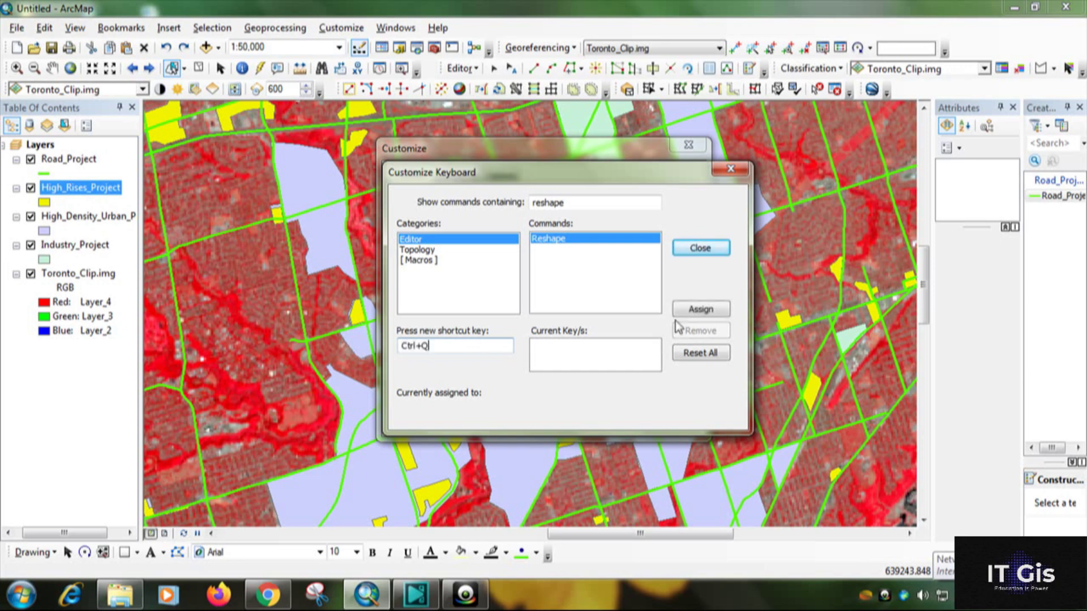
{"action": "left_click", "coordinate": [679, 311]}
{"action": "double_click", "coordinate": [578, 201]}
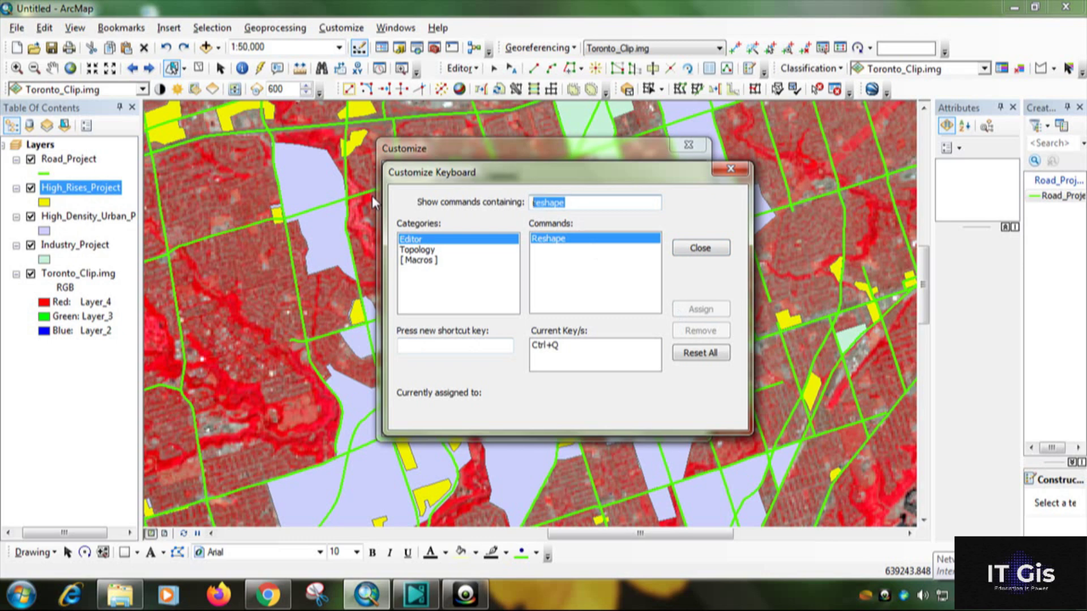
{"action": "type", "text": "c"}
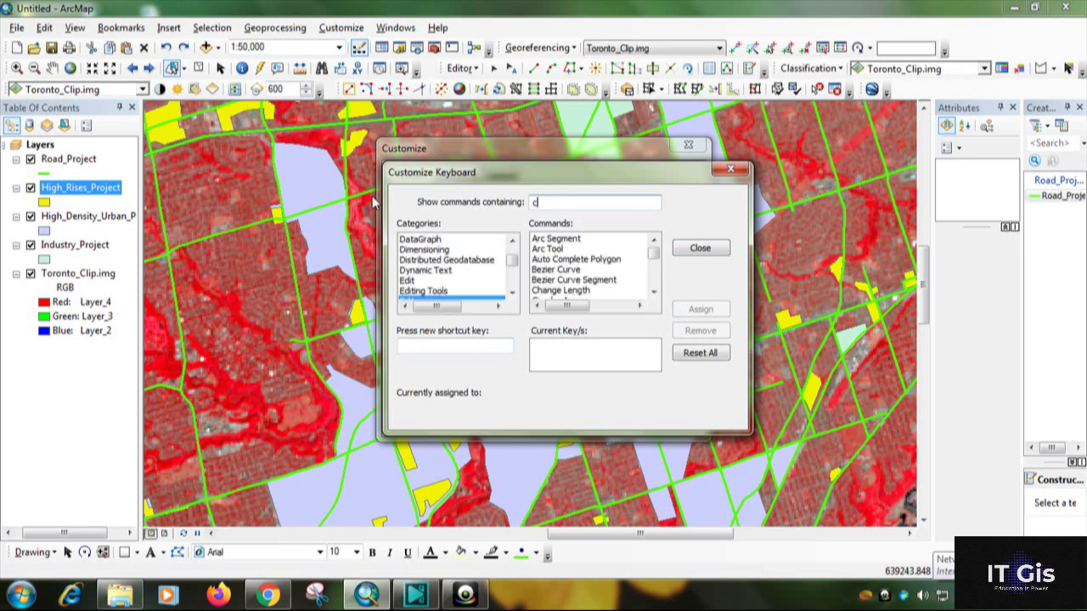
{"action": "type", "text": "ut po"}
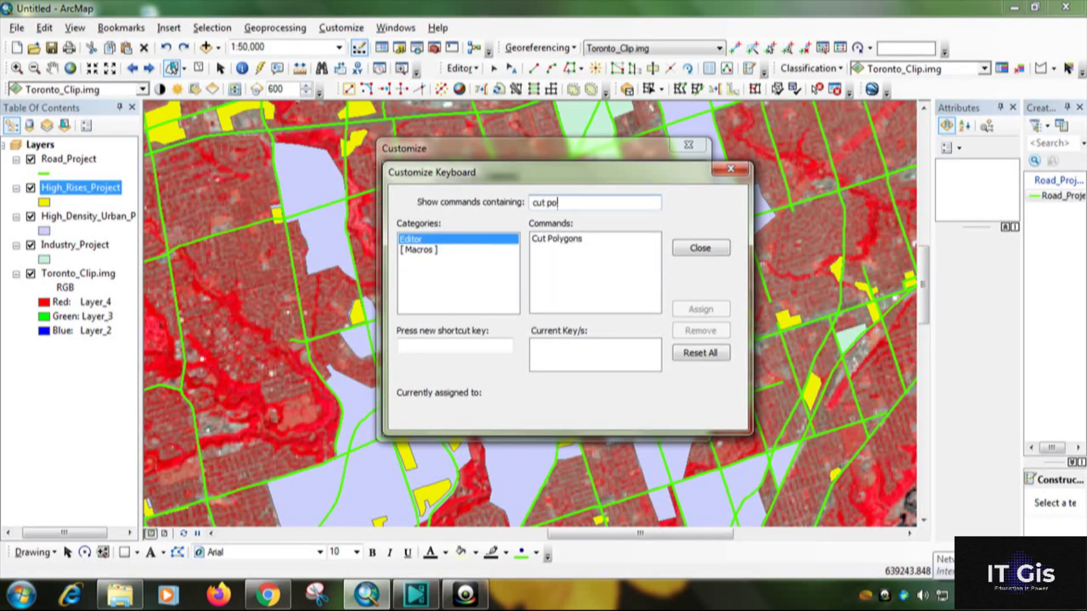
{"action": "type", "text": "ly"}
Assign Ctrl+F to the Cut Polygons command and select the search text for the next lookup.
{"action": "left_click", "coordinate": [542, 242]}
{"action": "left_click", "coordinate": [467, 347]}
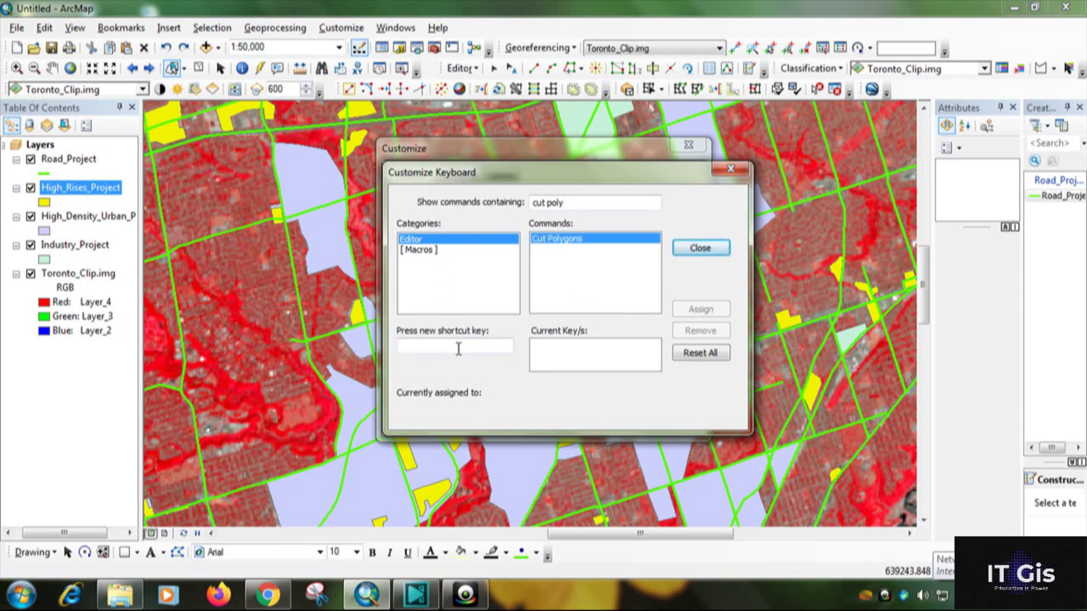
{"action": "key", "text": "ctrl+f"}
{"action": "type", "text": "Ctrl+F"}
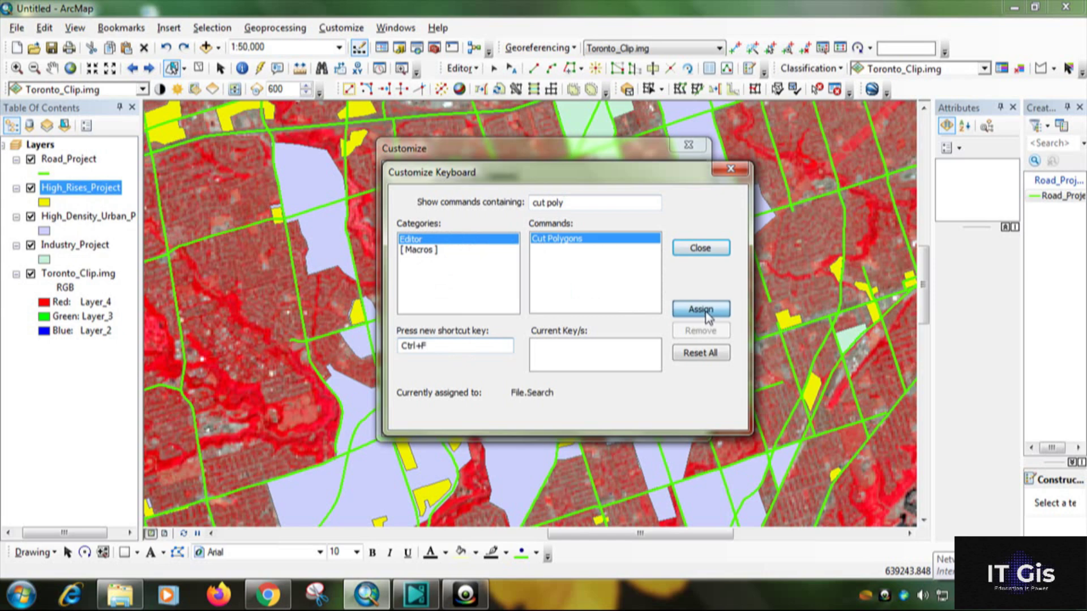
{"action": "left_click", "coordinate": [705, 312]}
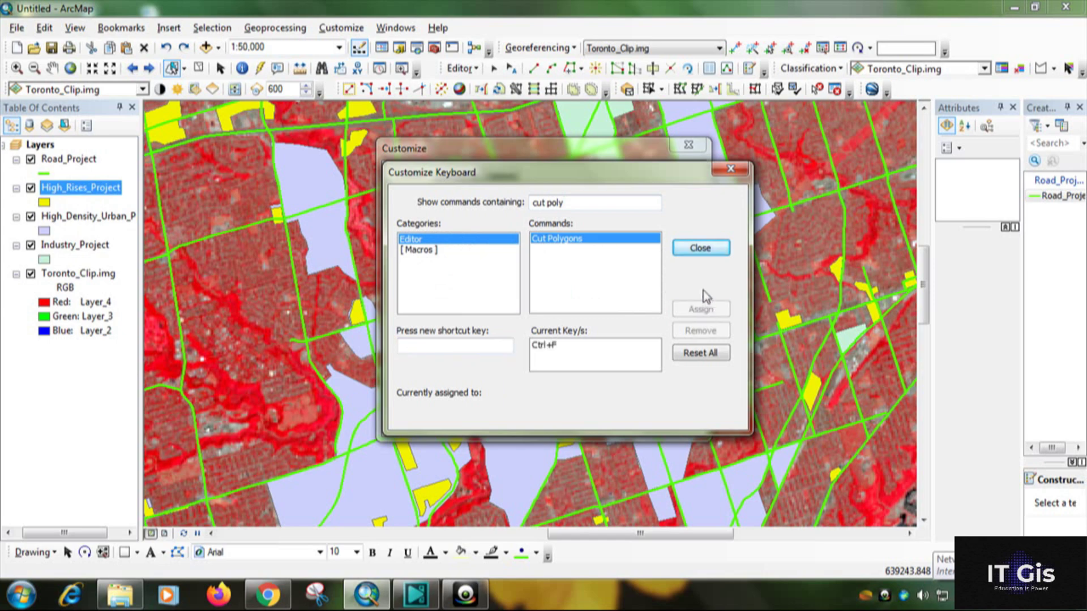
{"action": "left_click_drag", "start_coordinate": [595, 203], "coordinate": [520, 206]}
{"action": "type", "text": "c"}
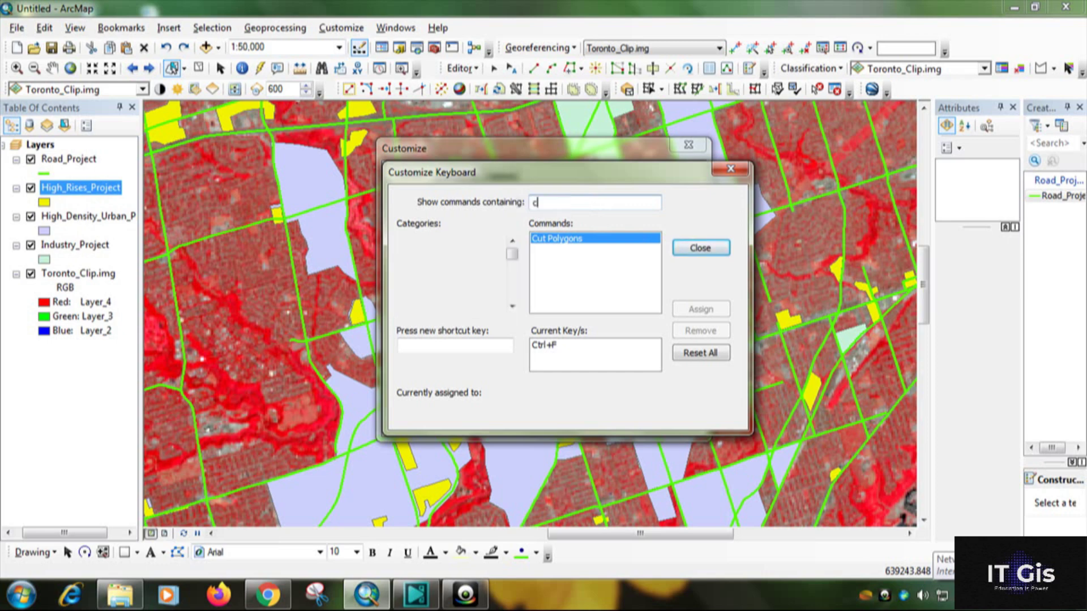
{"action": "type", "text": "lip"}
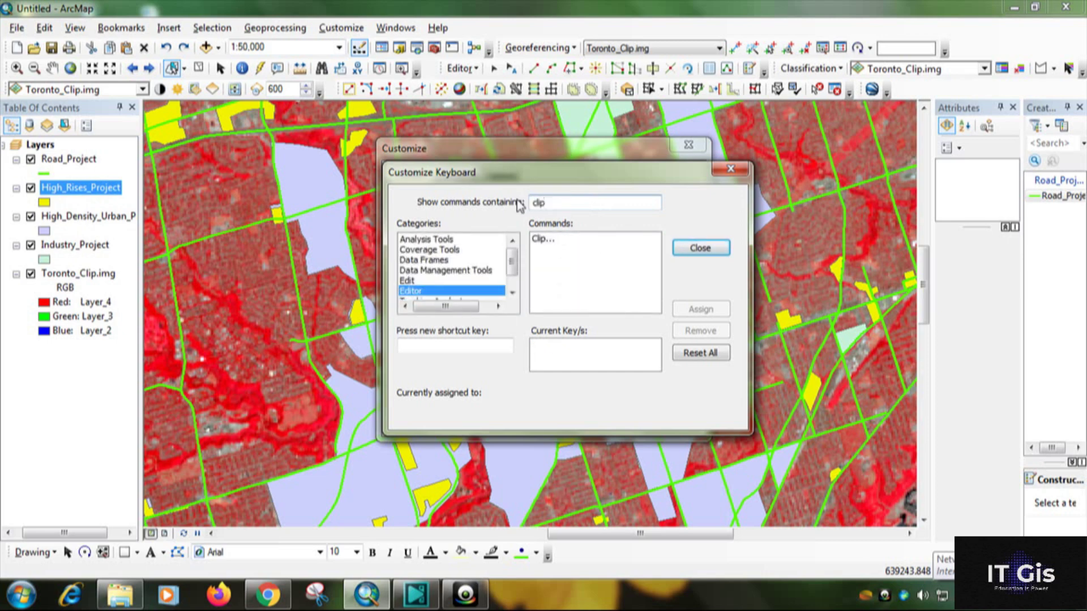
Select the Clip... command to view its existing shortcut.
{"action": "left_click", "coordinate": [550, 240]}
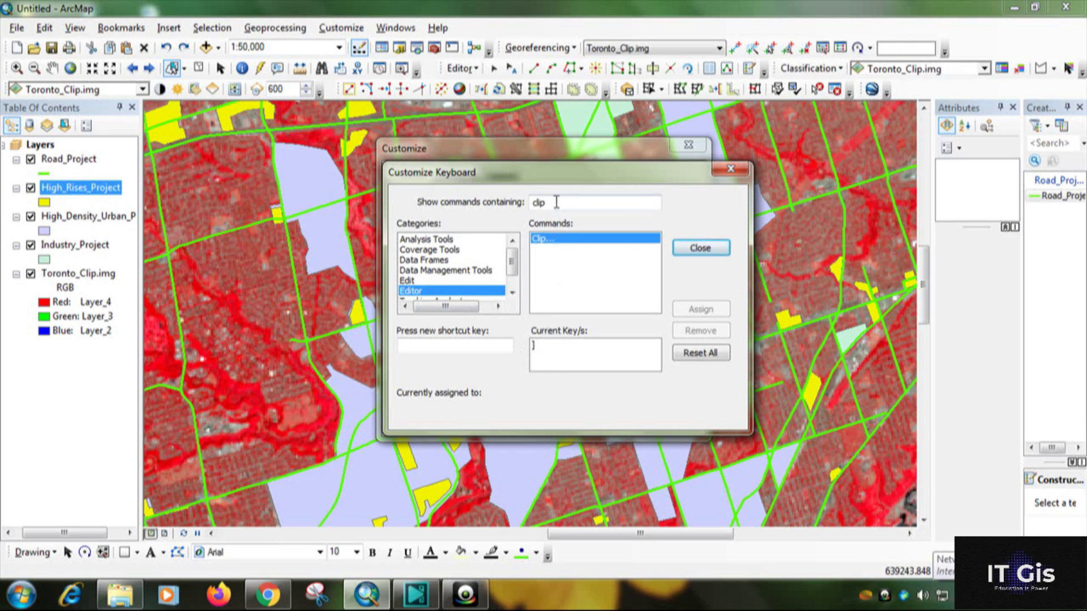
Close both customisation dialogs, zoom to the Industry polygon's notched lower edge, and switch to Select Features (S).
{"action": "left_click", "coordinate": [700, 248]}
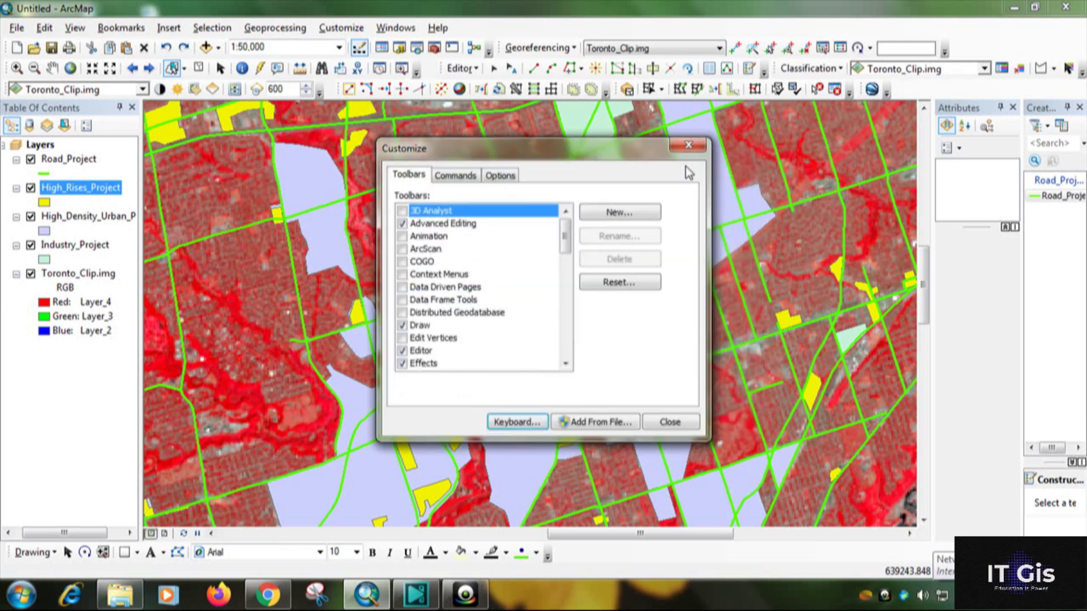
{"action": "left_click", "coordinate": [688, 148]}
{"action": "left_click_drag", "start_coordinate": [602, 231], "coordinate": [551, 265]}
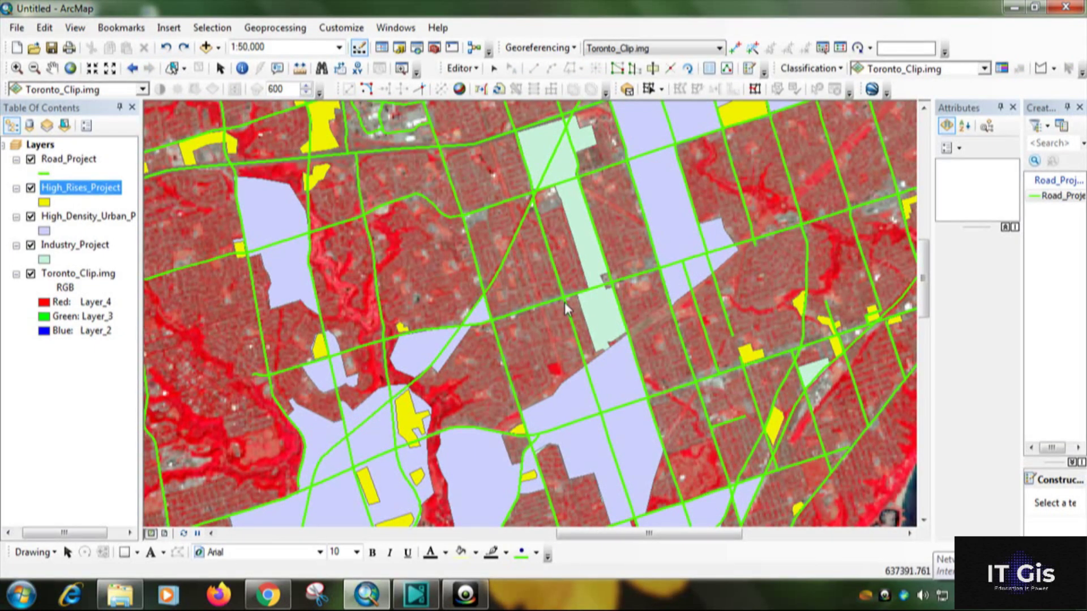
{"action": "mouse_move", "coordinate": [417, 175]}
{"action": "left_mouse_down"}
{"action": "mouse_move", "coordinate": [737, 418]}
{"action": "mouse_move", "coordinate": [737, 432]}
{"action": "left_mouse_up"}
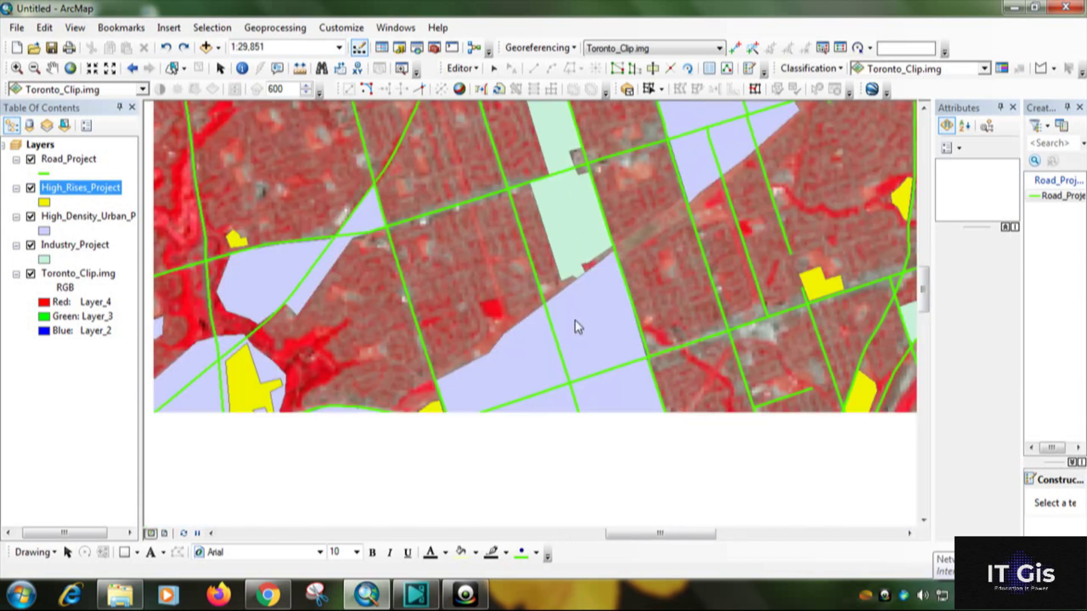
{"action": "scroll", "coordinate": [575, 320], "scroll_direction": "up", "scroll_amount": 3}
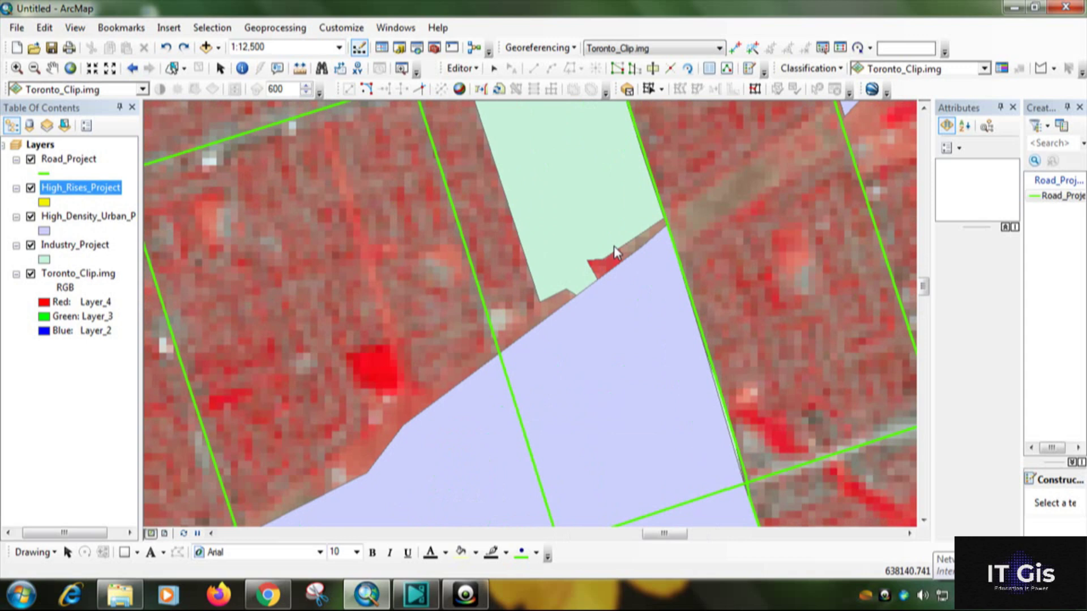
{"action": "key", "text": "s"}
Select the Industry_Project polygon and reshape (E) its lower edge along the lavender boundary.
{"action": "left_click", "coordinate": [618, 251]}
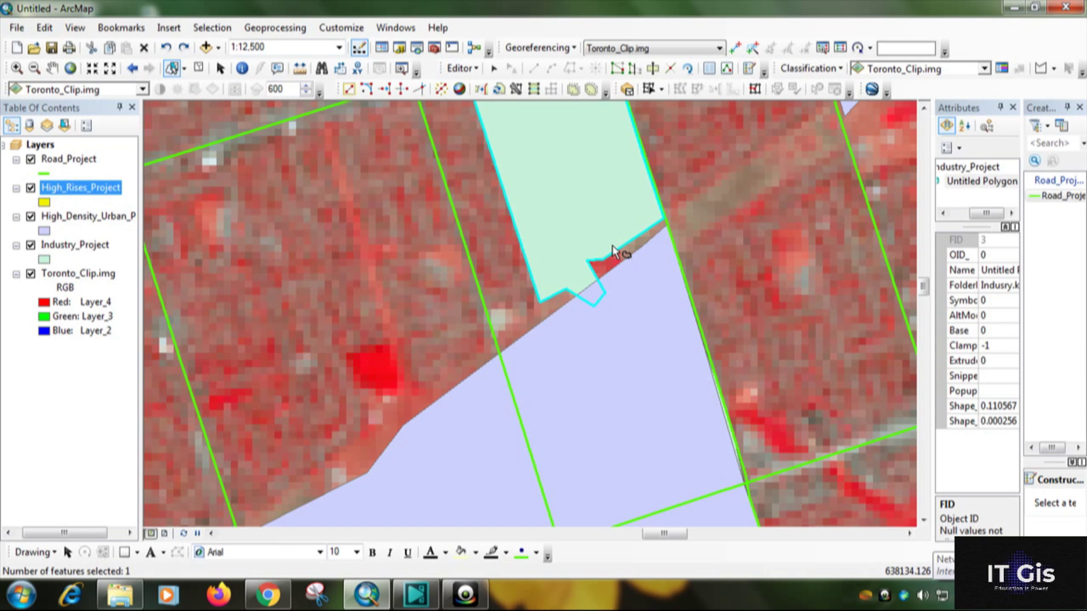
{"action": "key", "text": "e"}
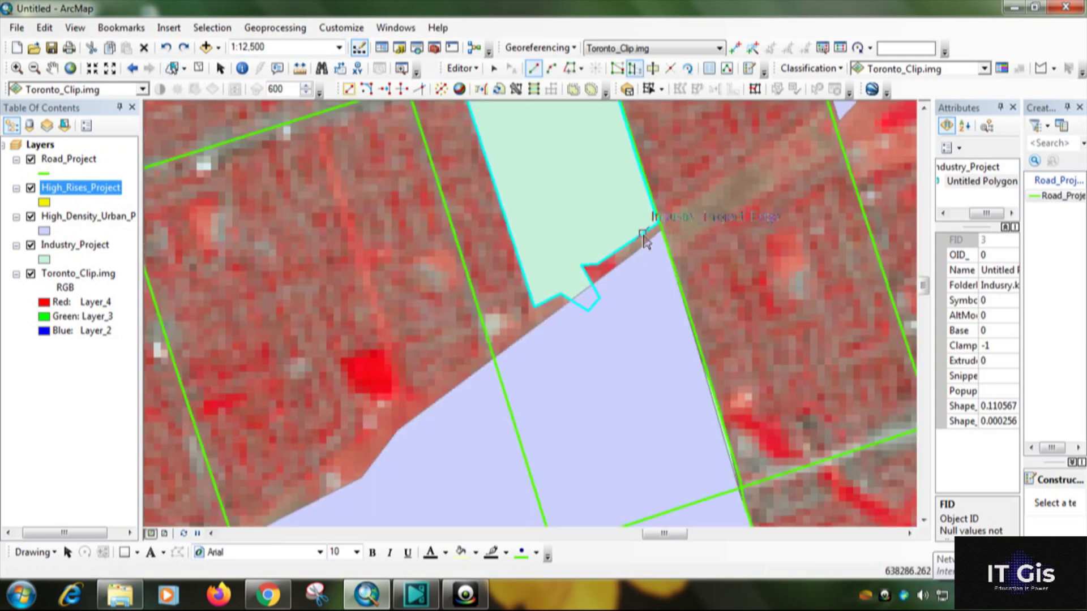
{"action": "left_click", "coordinate": [643, 236]}
{"action": "left_click", "coordinate": [628, 244]}
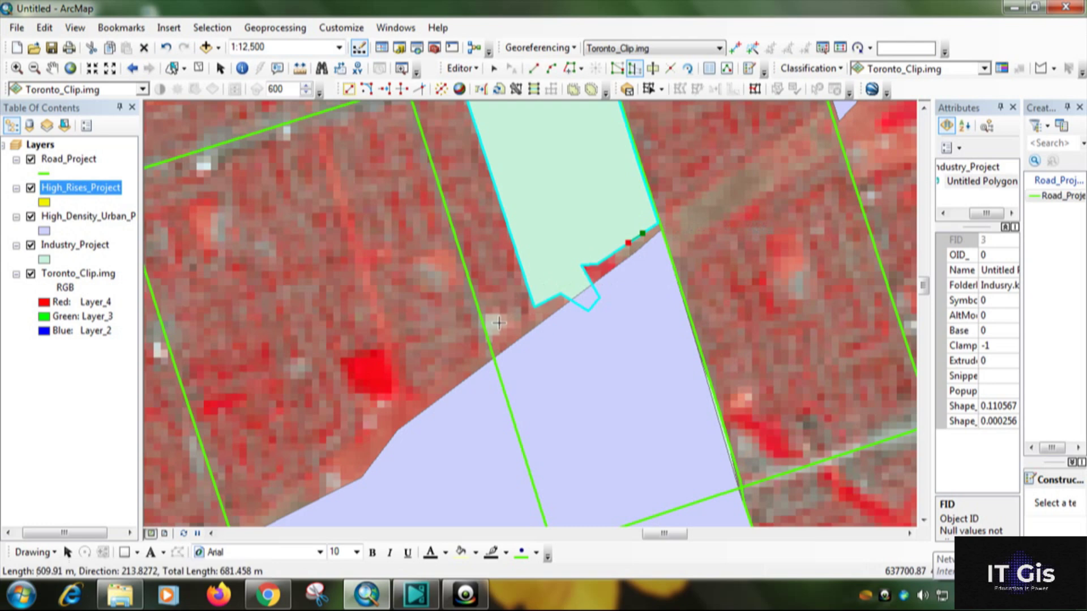
{"action": "double_click", "coordinate": [410, 345]}
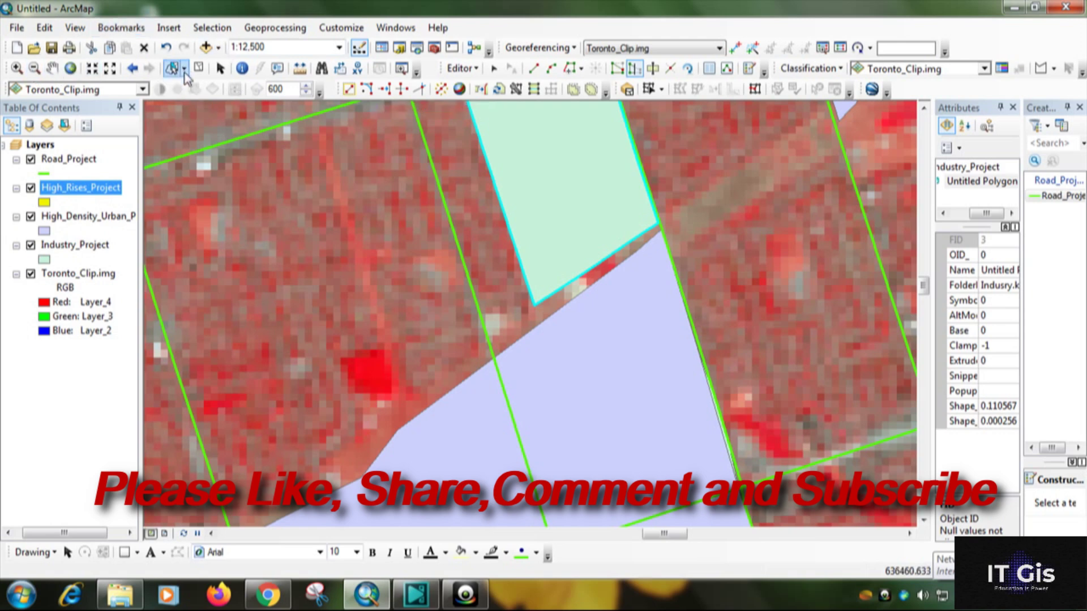
Drop down the Editor menu to show the editing commands.
{"action": "left_click", "coordinate": [463, 68]}
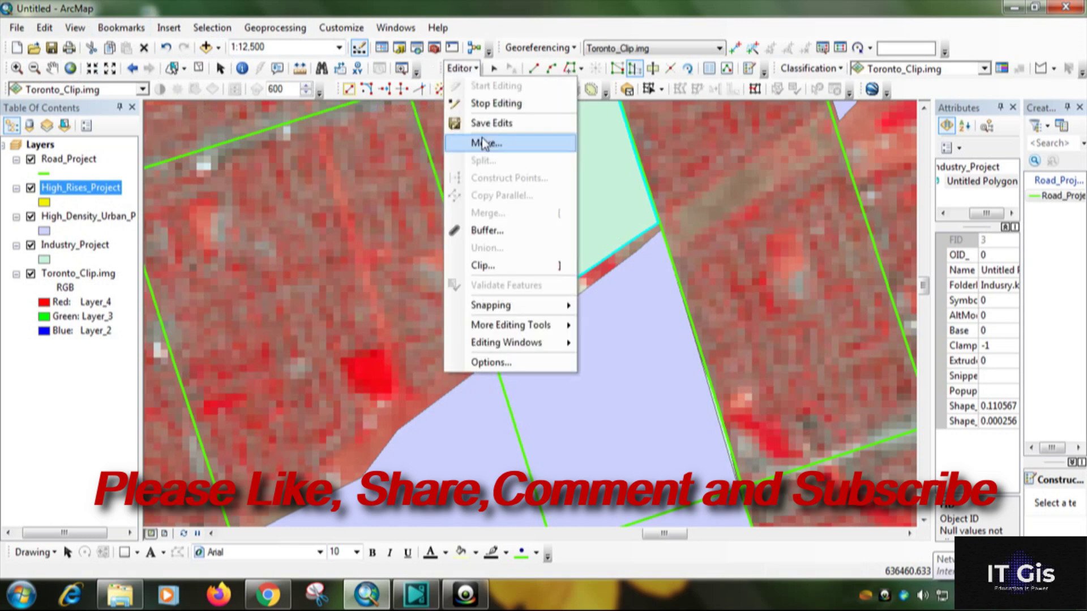